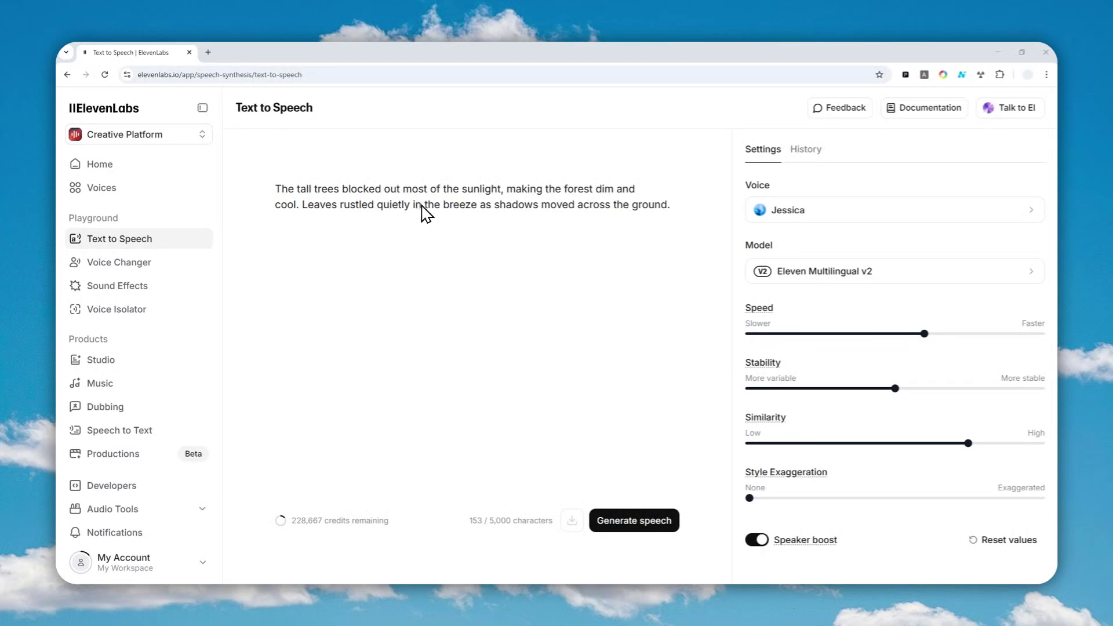
Select Eleven v3 (alpha) as the text-to-speech model
left_click(831, 271)
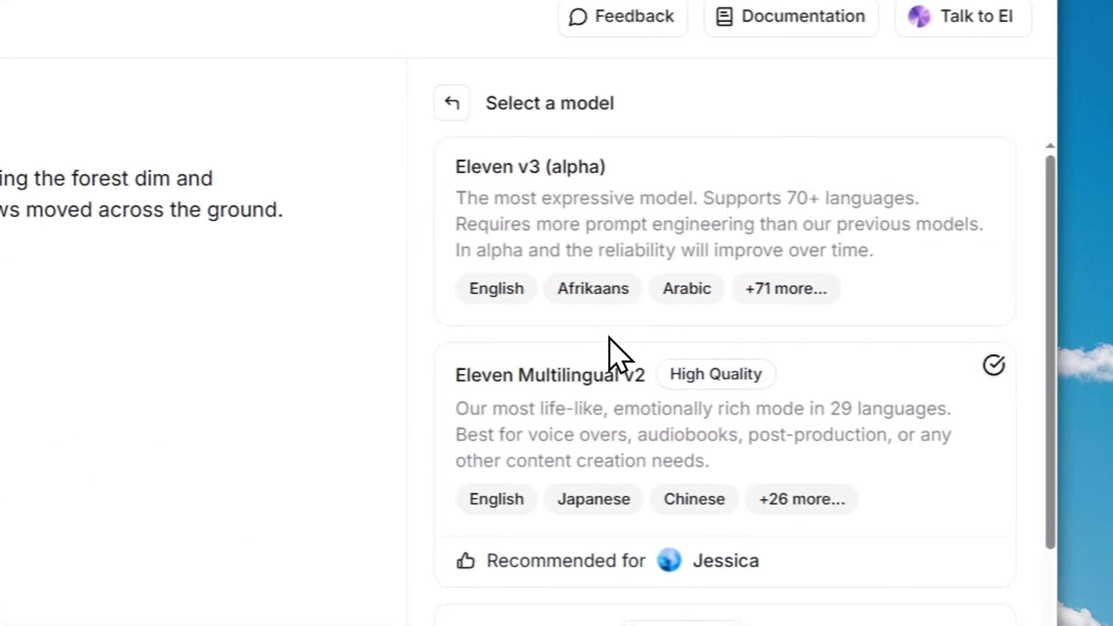
left_click(603, 200)
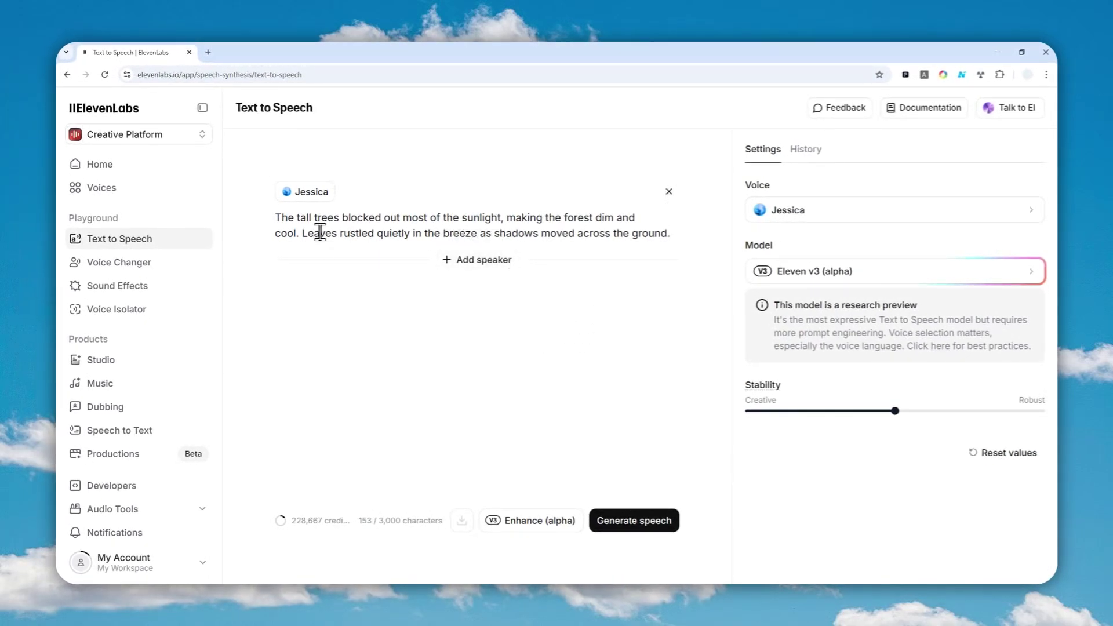
Type [bird chirping] at the start of the passage and [trees rustling] before 'Leaves'
left_click_drag(290, 225, 717, 248)
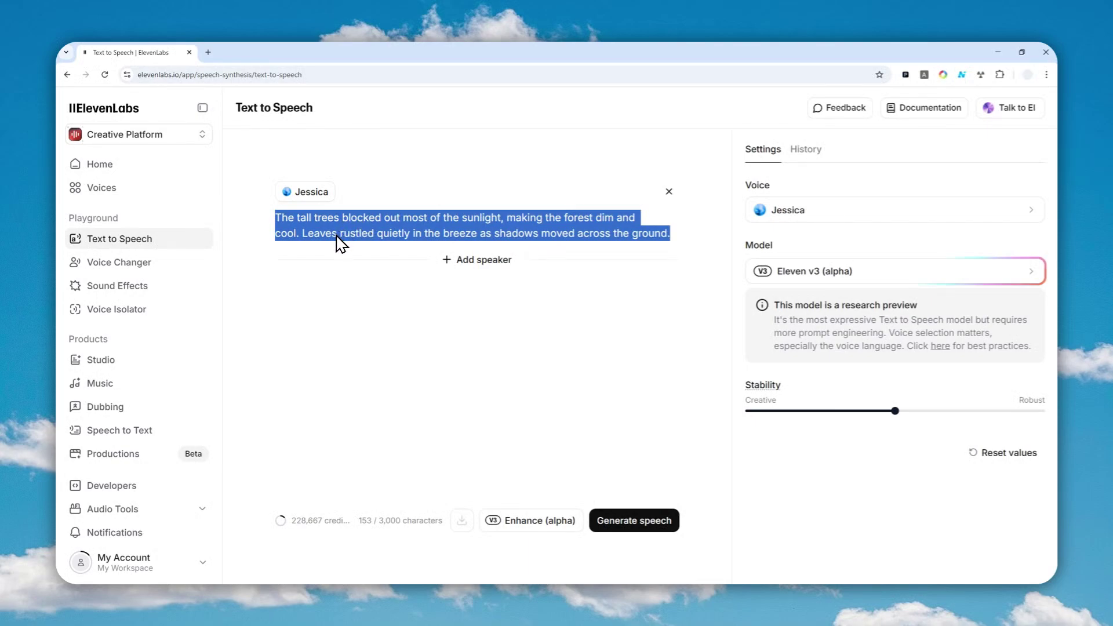
left_click(290, 227)
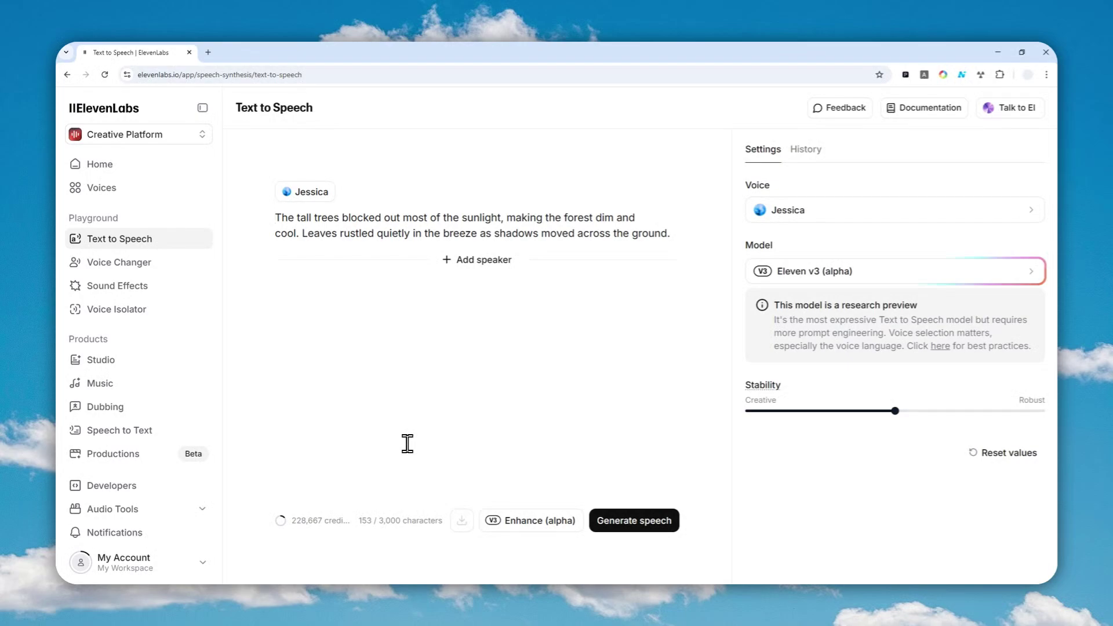
type("[")
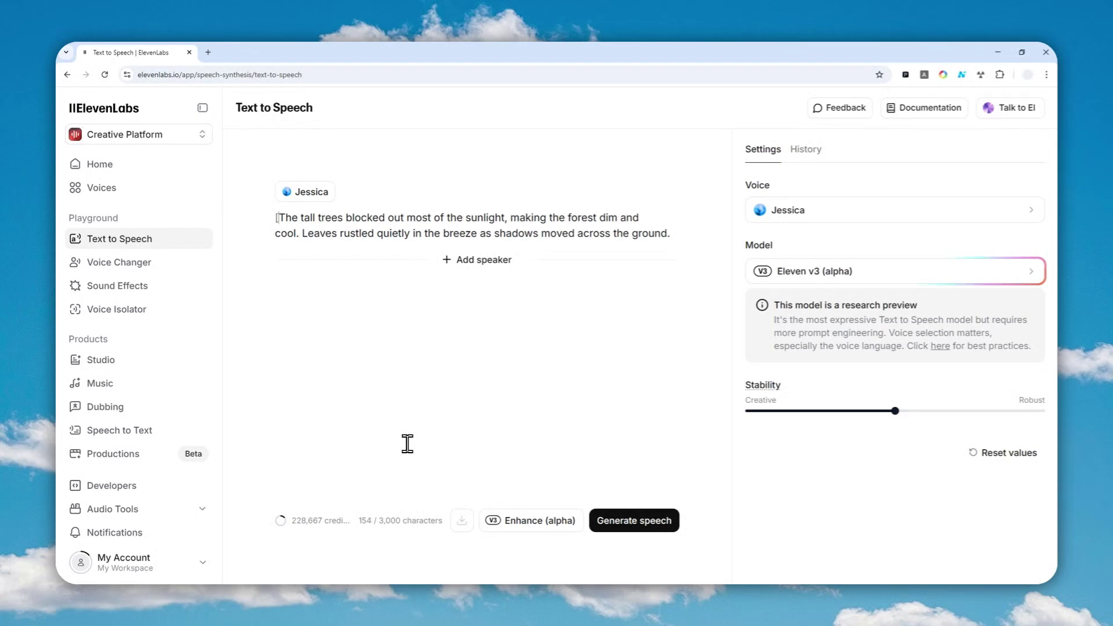
type("bird chirpin")
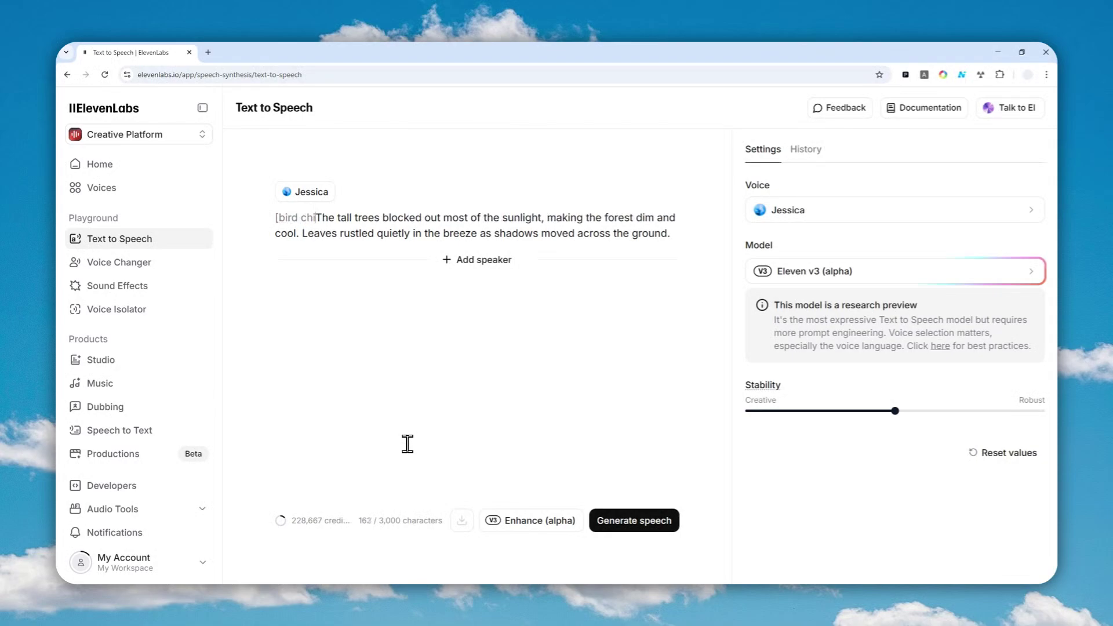
type("g")
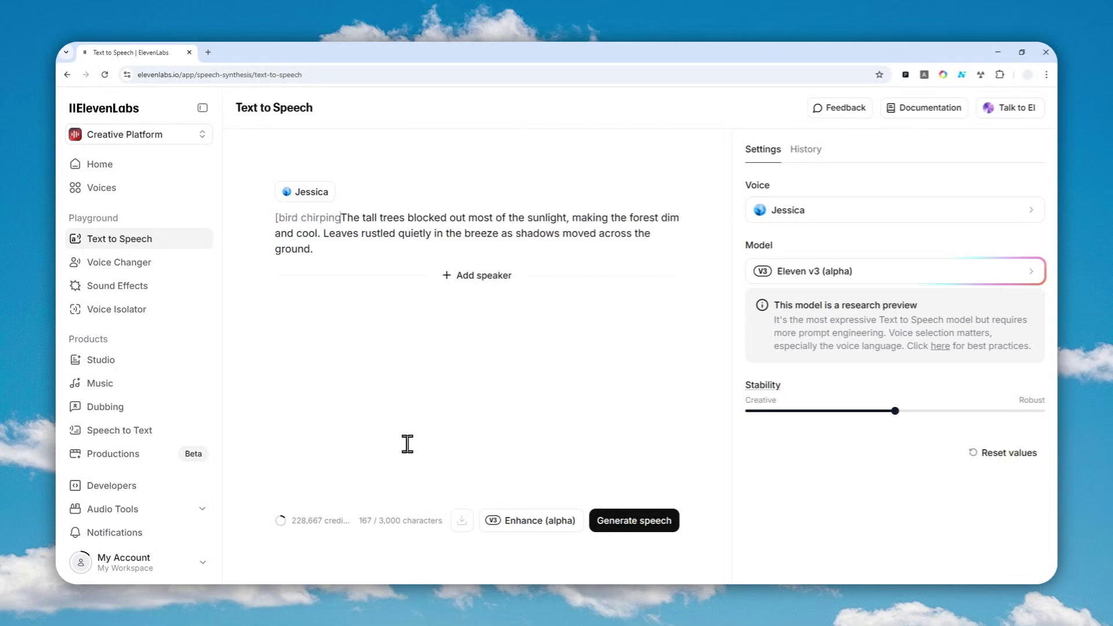
type("]")
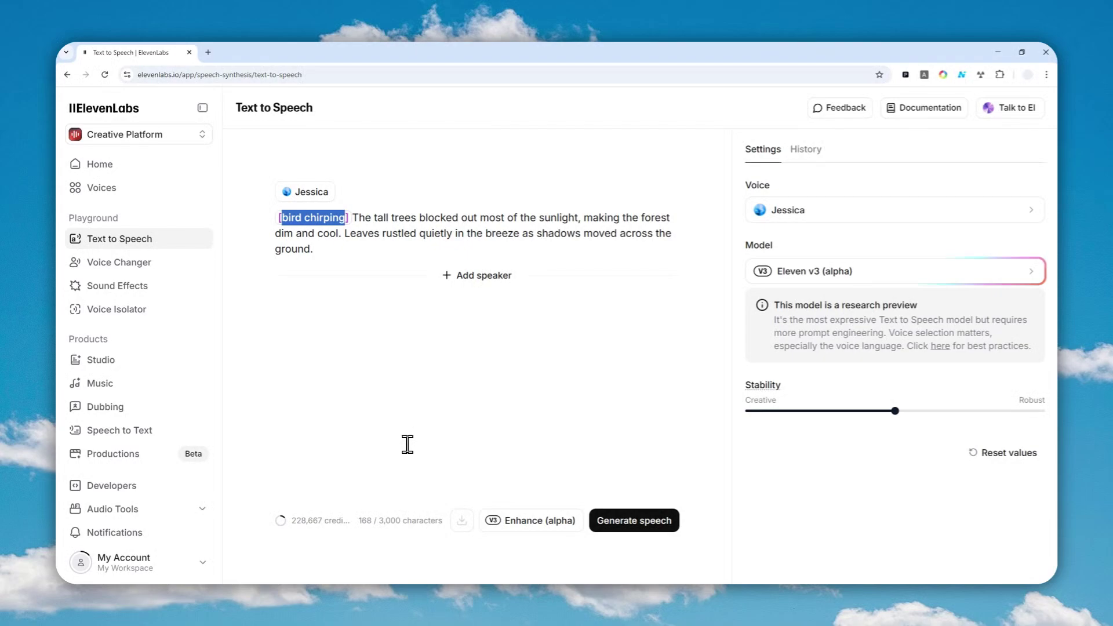
key("Down")
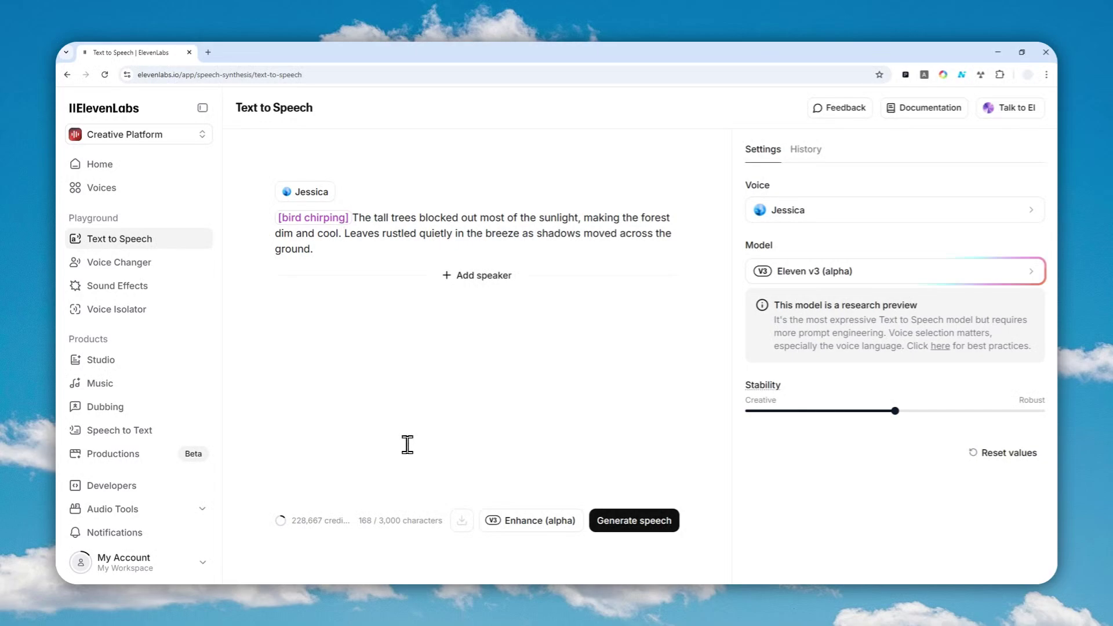
type("[trees ")
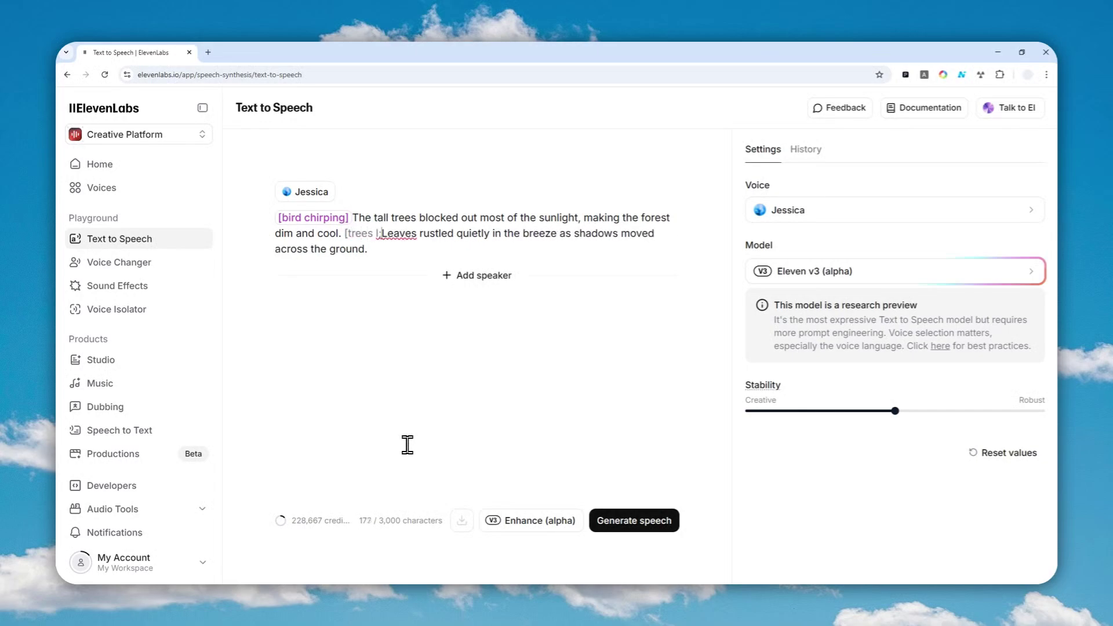
type("rustl")
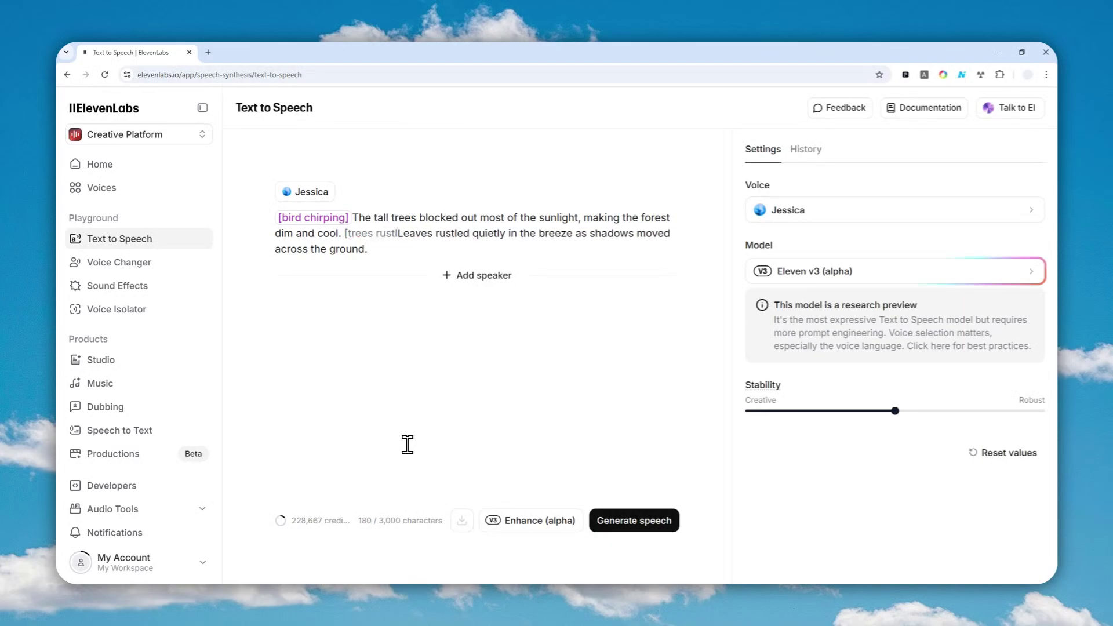
type("ing]")
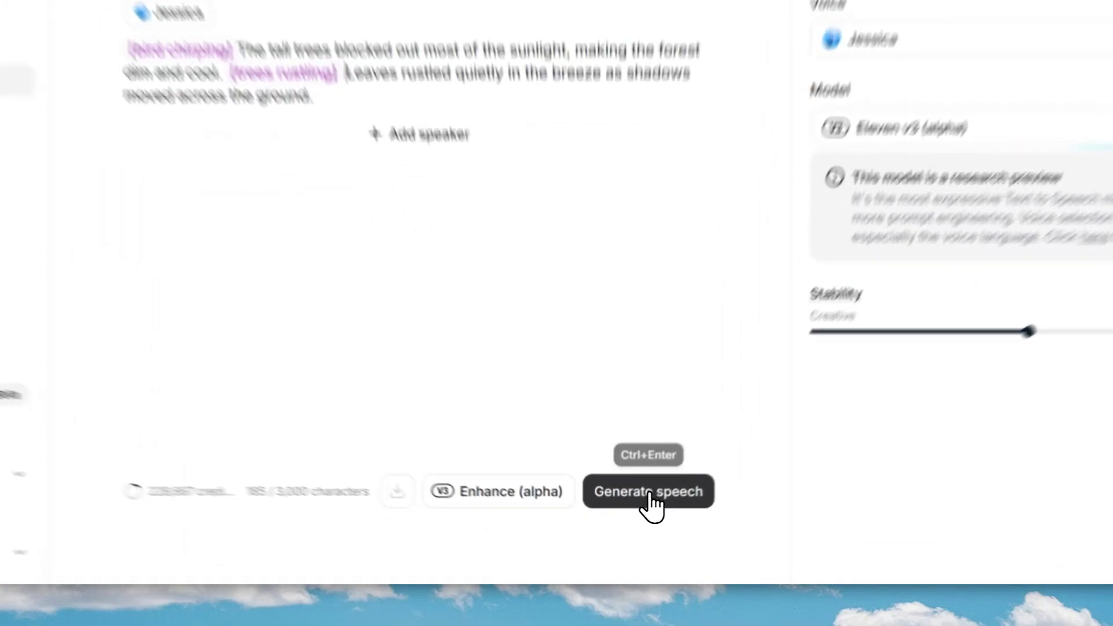
Generate speech from the tagged passage and listen to Generation 1 and Generation 2
left_click(641, 521)
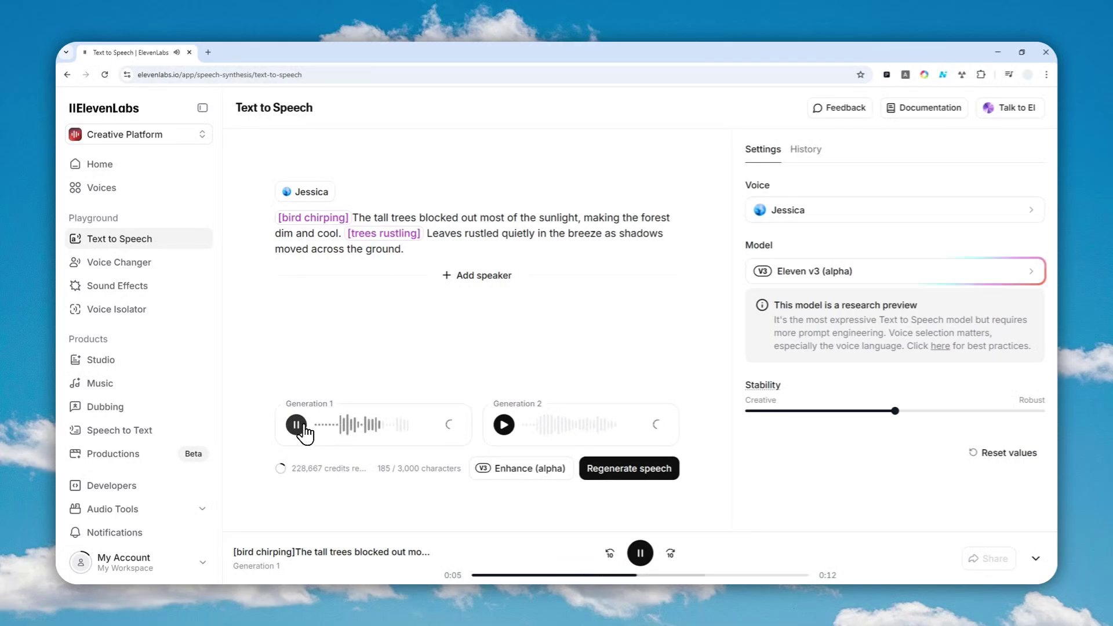
left_click(297, 425)
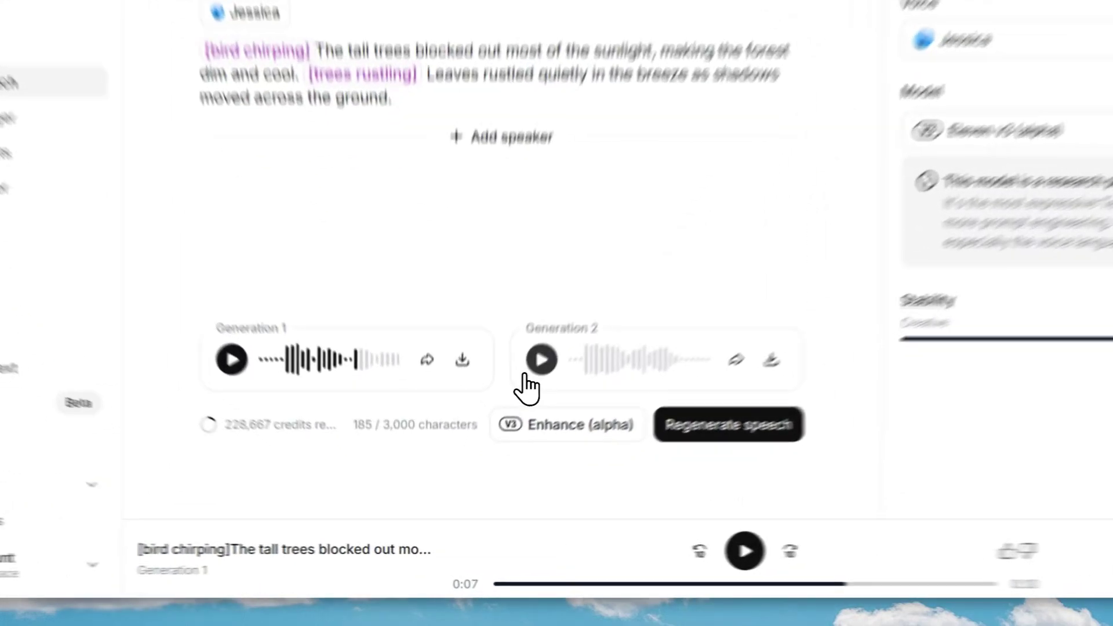
left_click(504, 424)
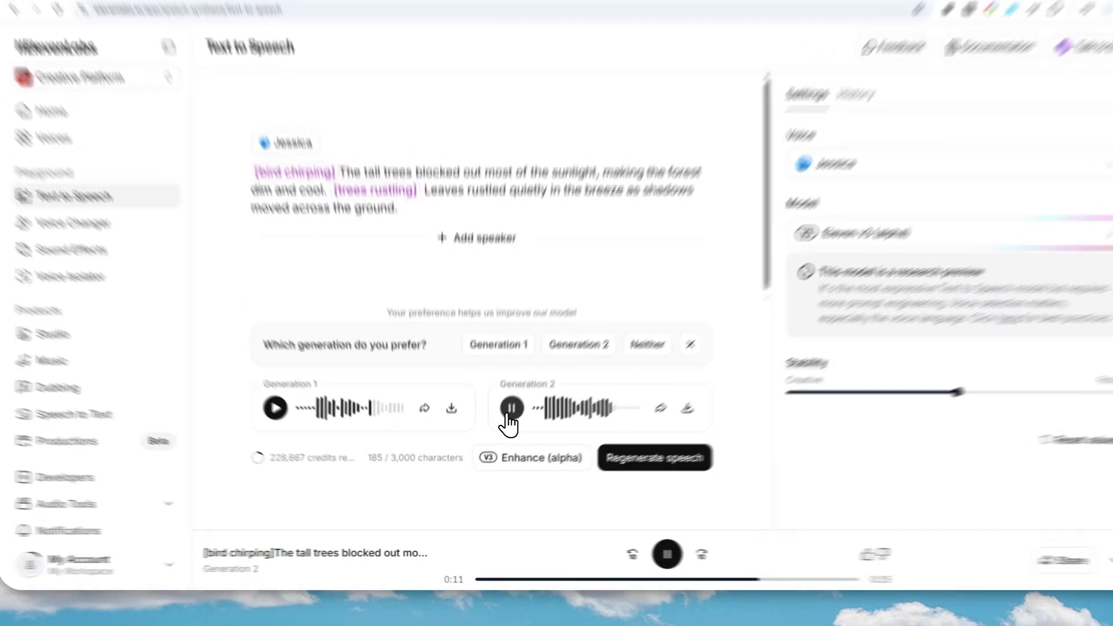
left_click(502, 429)
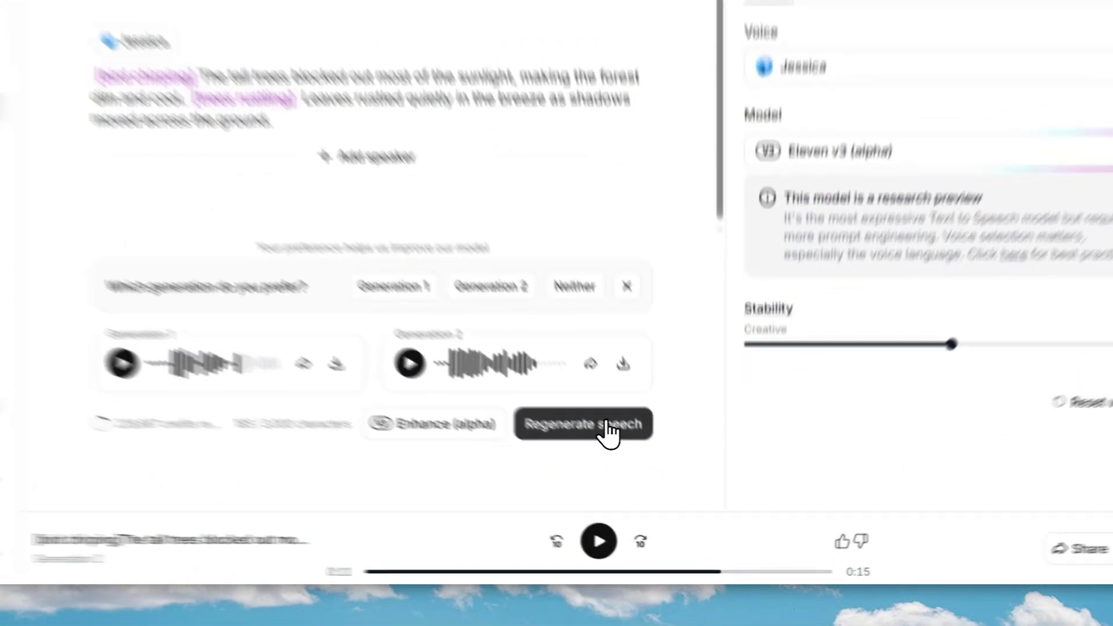
Regenerate a fresh pair of speech takes and play the new Generation 1
left_click(638, 472)
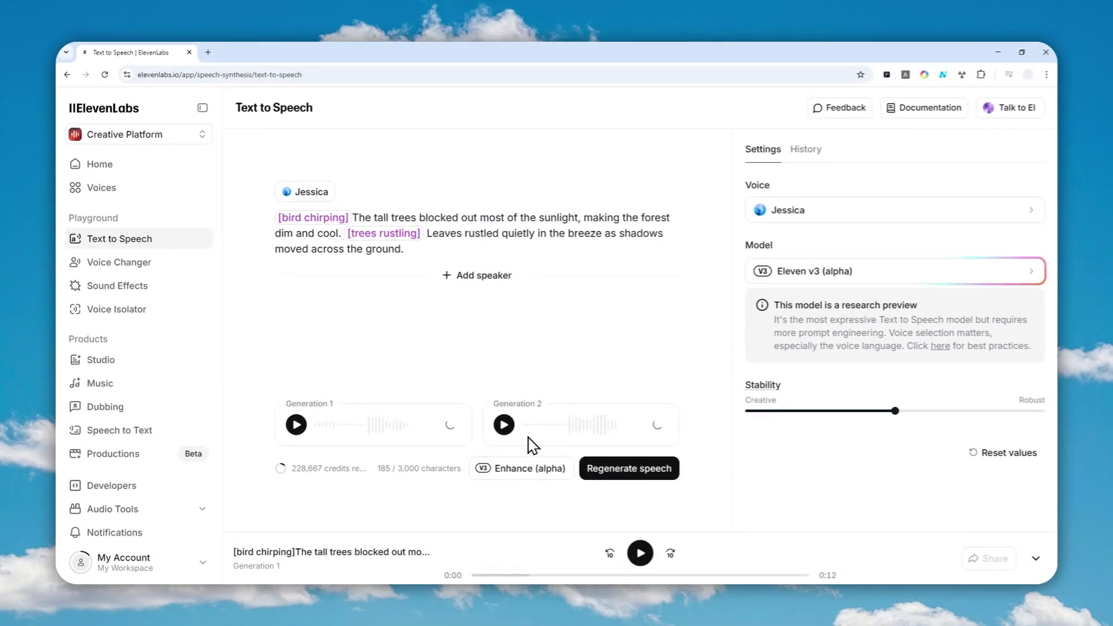
left_click(297, 425)
left_click(295, 424)
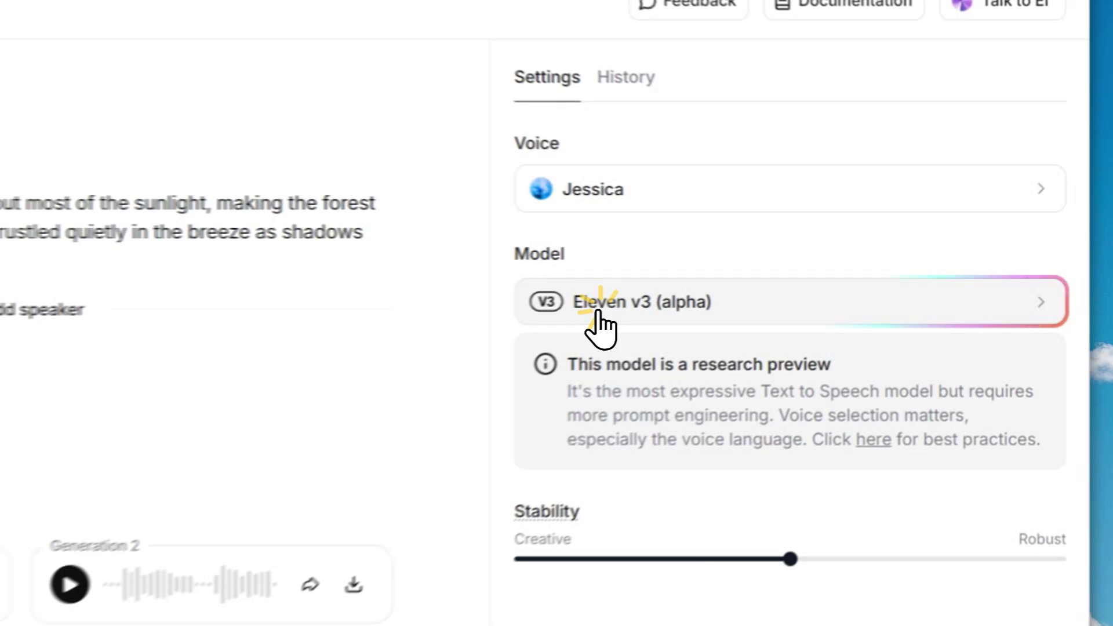
Return to the Eleven Multilingual v2 model and go to the Studio projects list
left_click(789, 272)
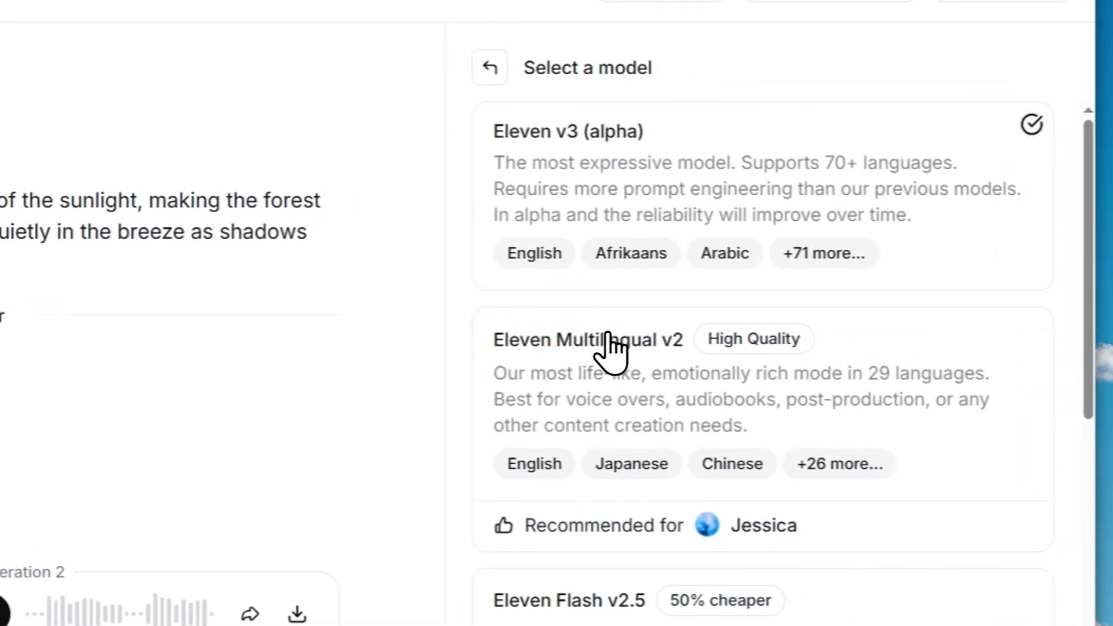
left_click(606, 342)
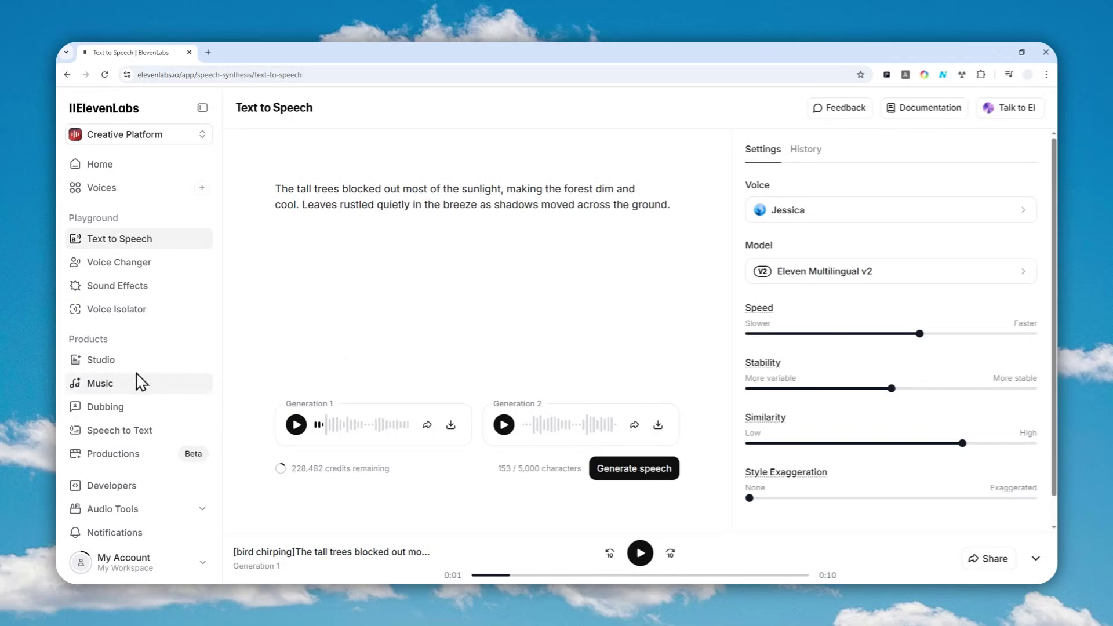
left_click(97, 360)
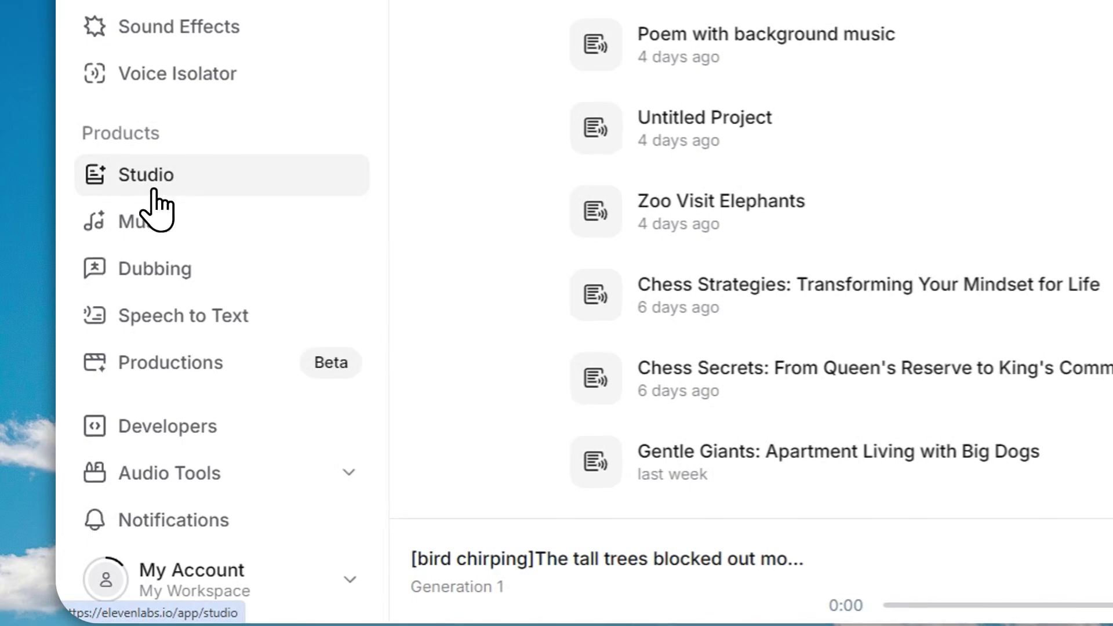
Start a blank Studio project, paste the forest passage, and check the Jessica voice's settings
left_click(577, 168)
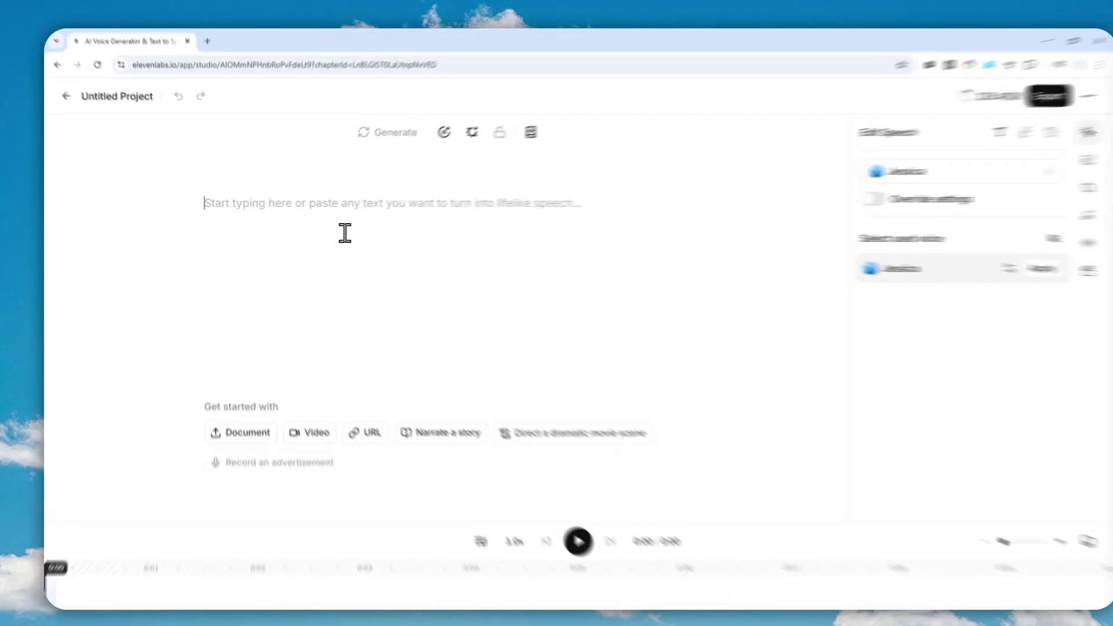
right_click(263, 219)
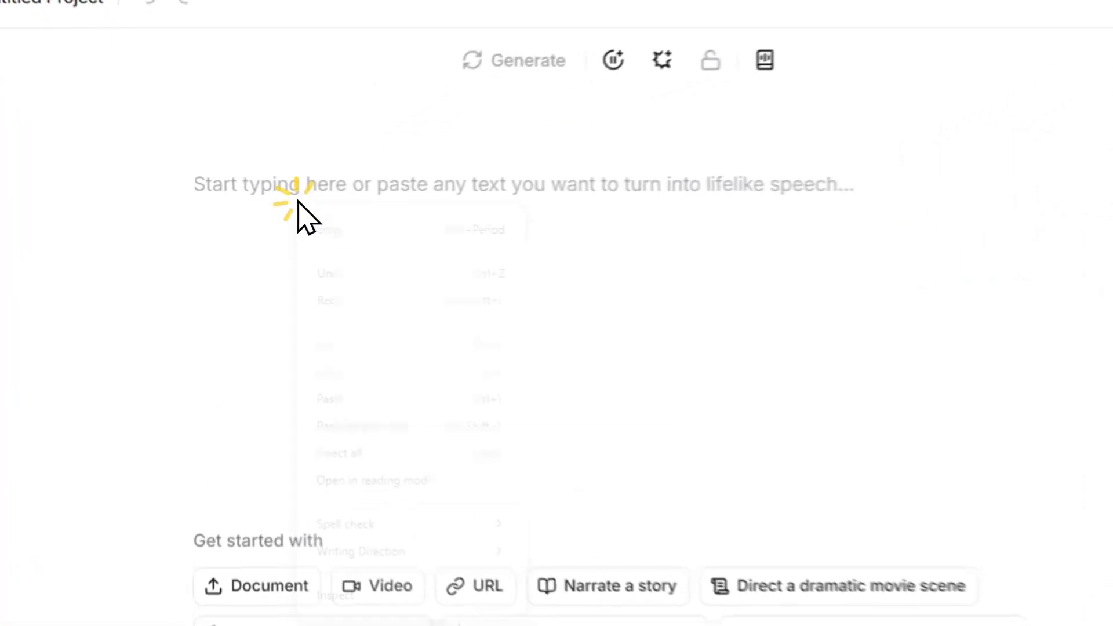
left_click(308, 324)
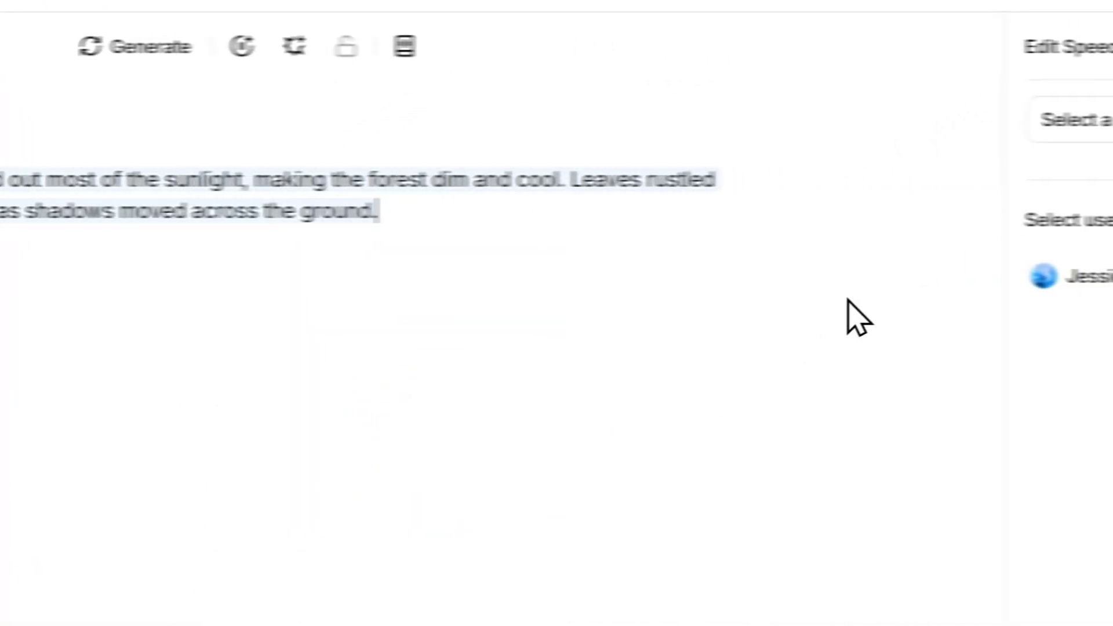
left_click(934, 333)
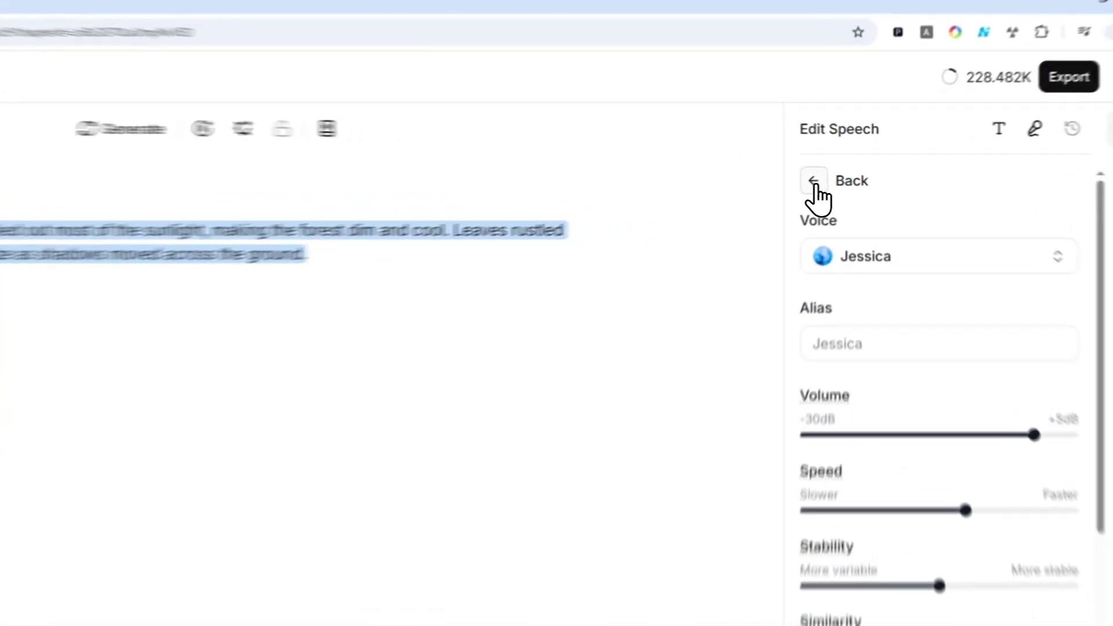
left_click(831, 172)
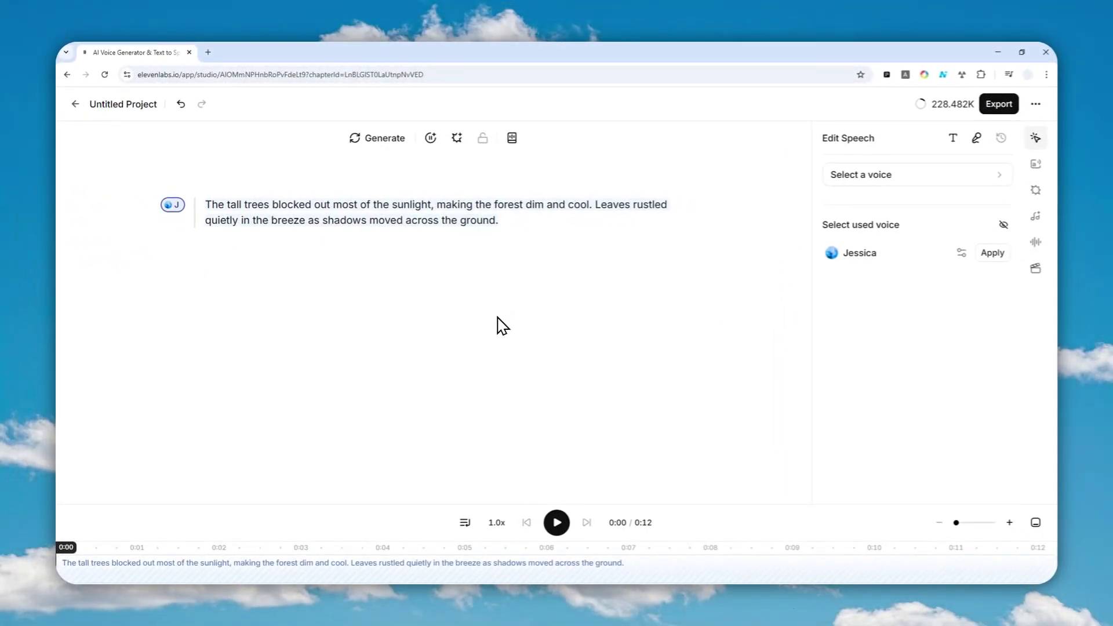
Select the forest paragraph and describe a new sound effect as 'bird chriping'
triple_click(201, 207)
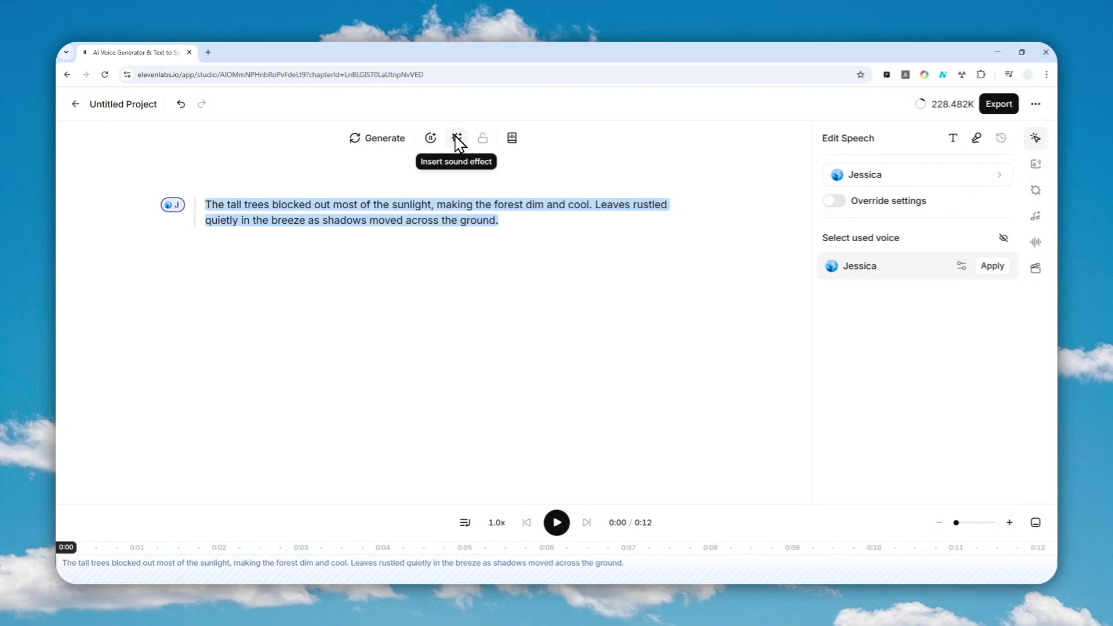
left_click(1036, 192)
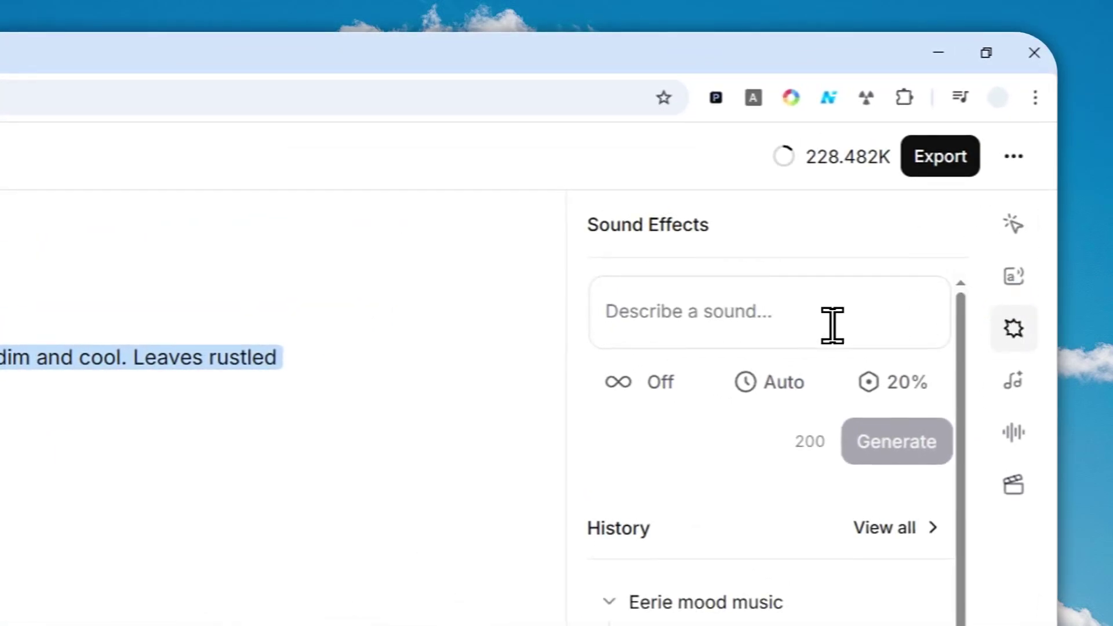
left_click(752, 323)
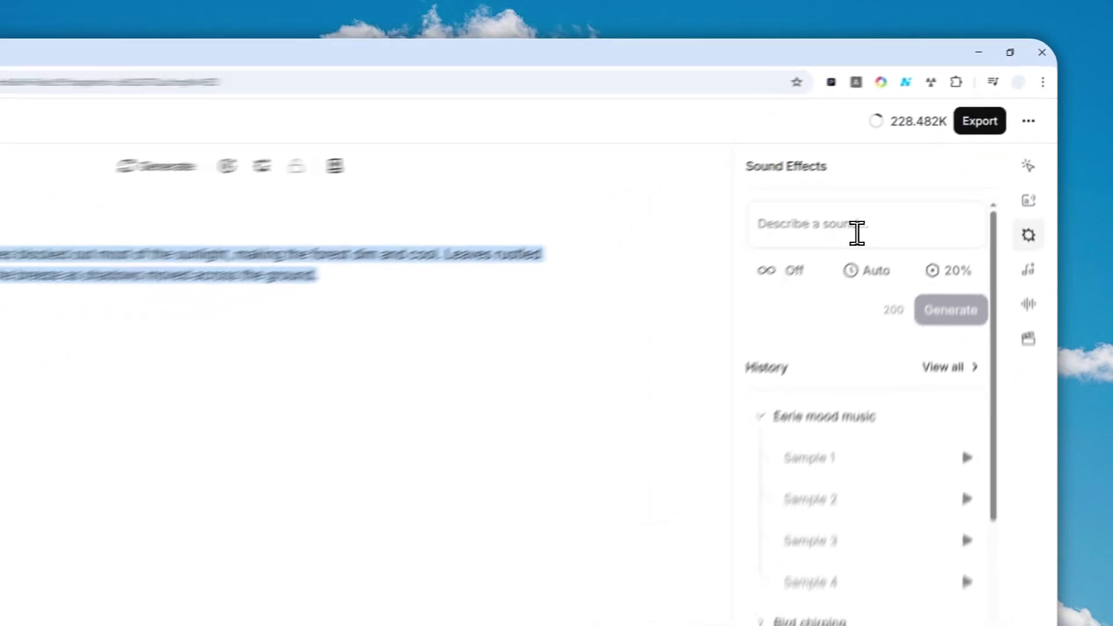
type("bird chri")
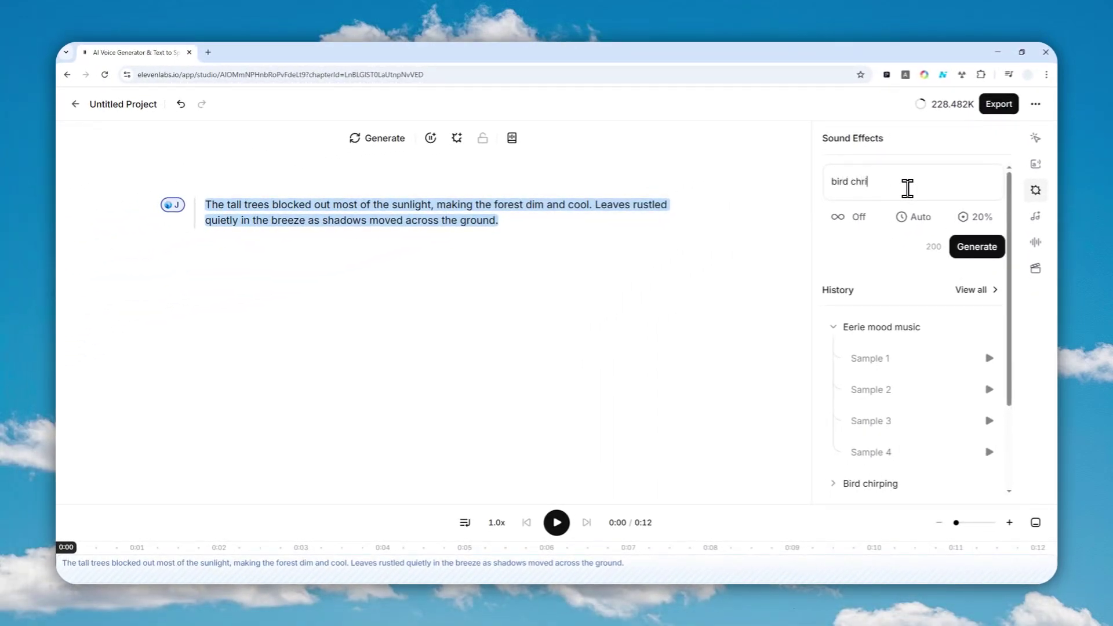
type("ping")
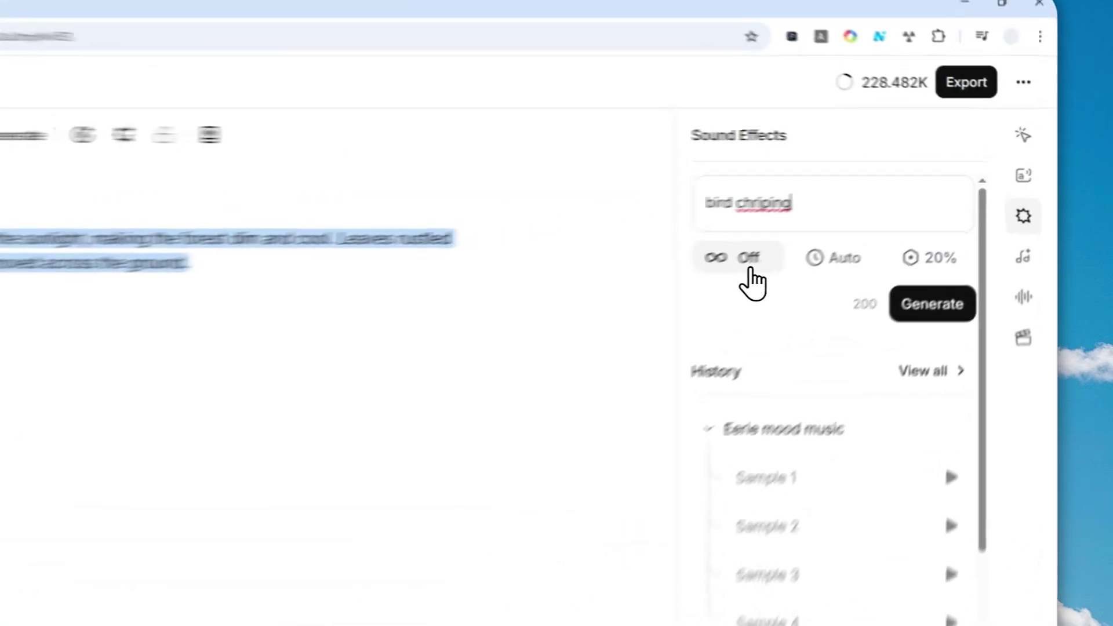
Review the loop, duration and prompt influence settings, leave looping off, and generate four samples
left_click(848, 219)
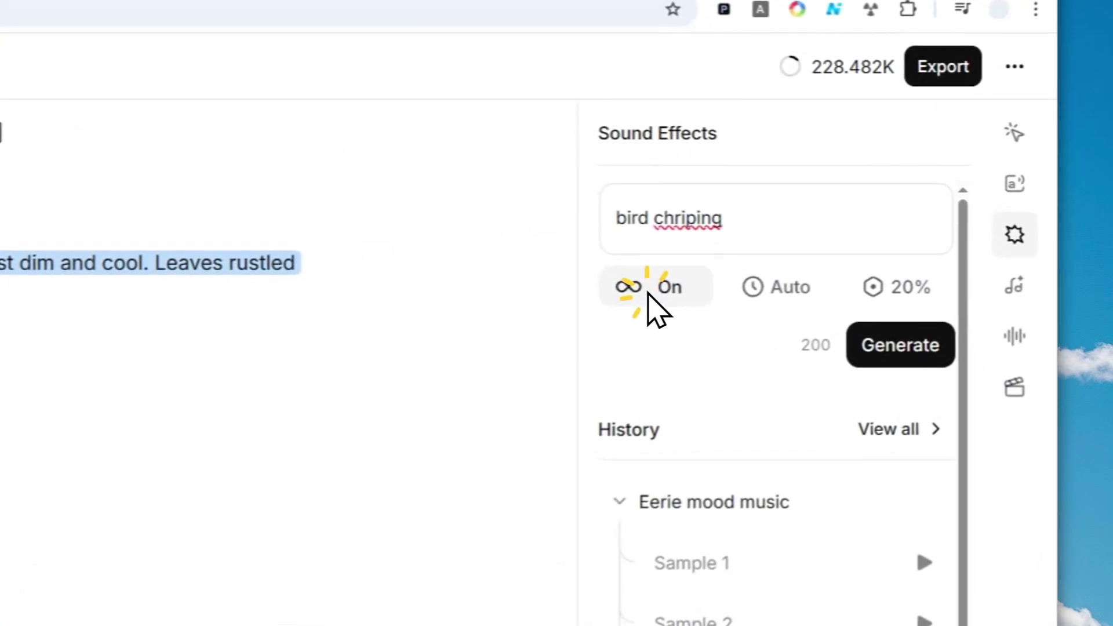
left_click(756, 303)
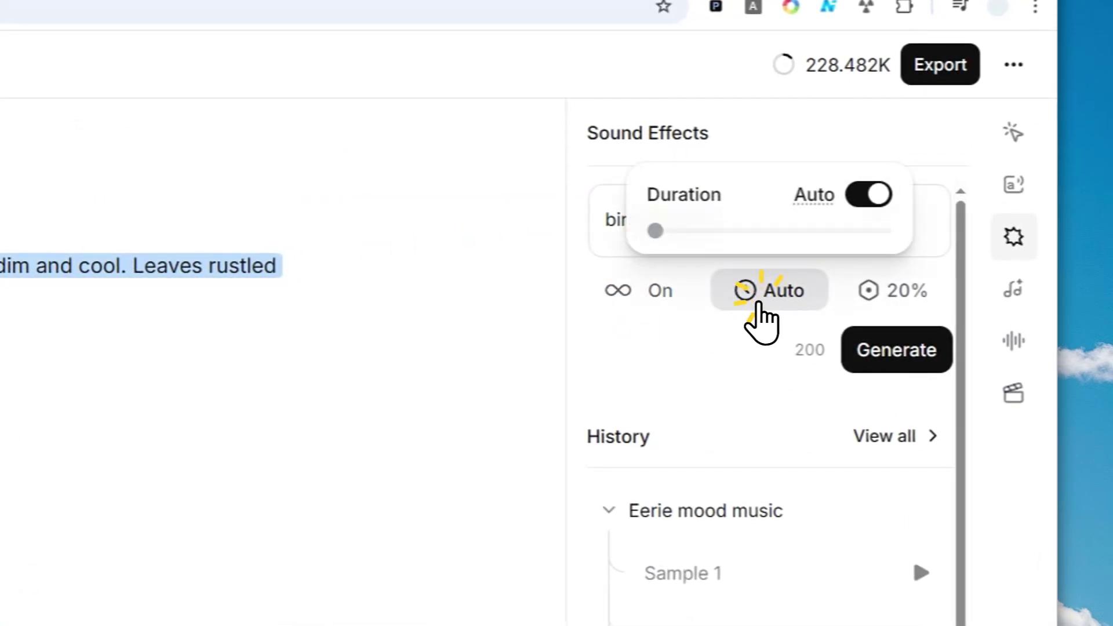
left_click(871, 288)
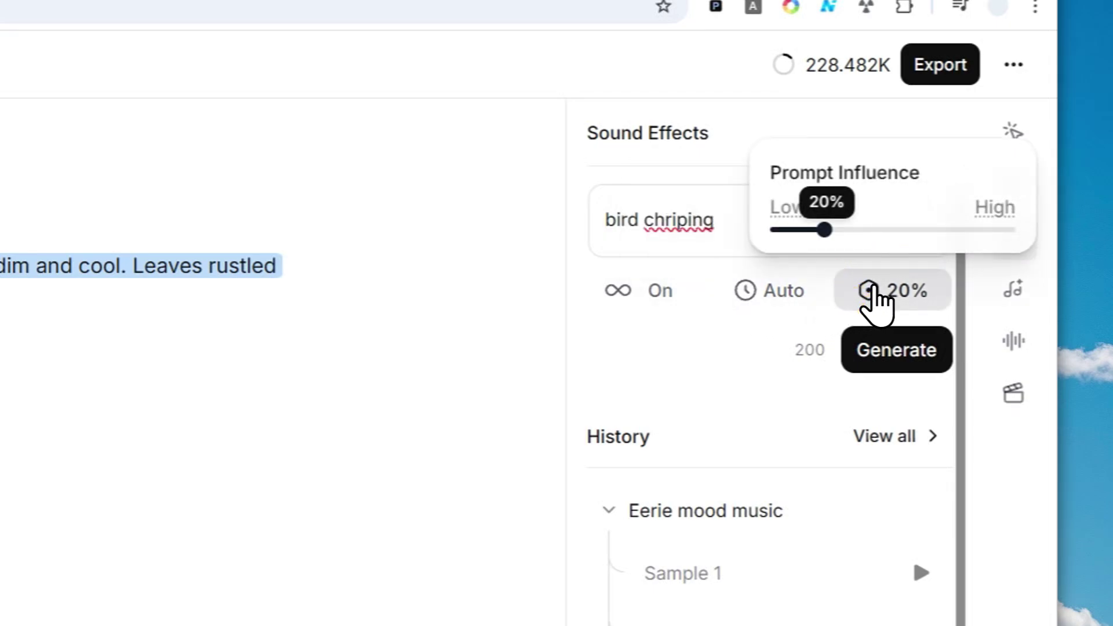
left_click(873, 287)
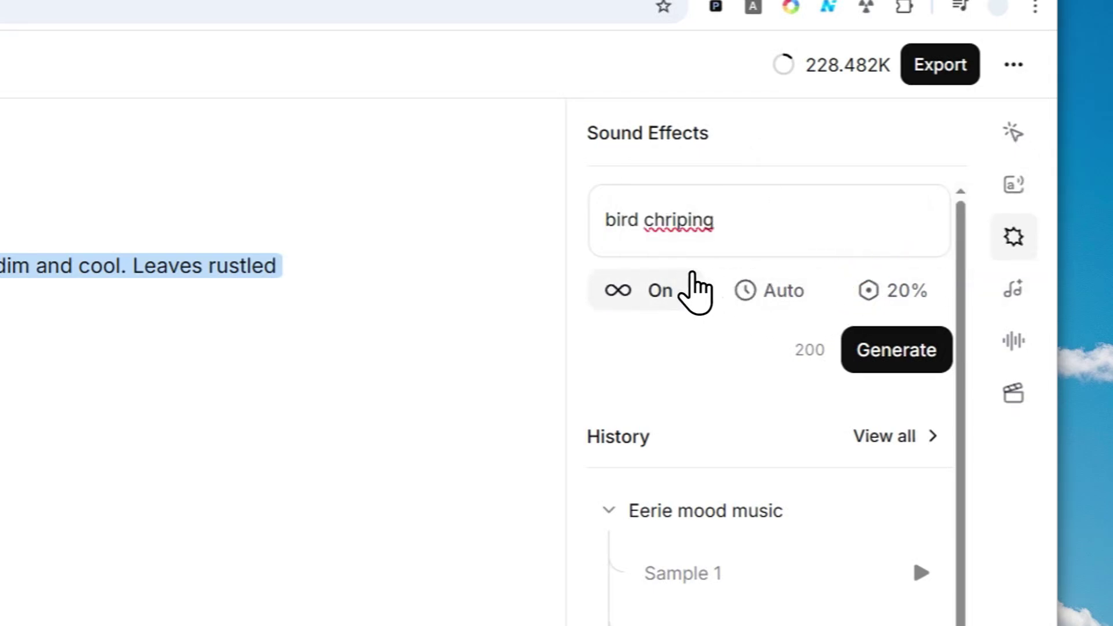
left_click(627, 281)
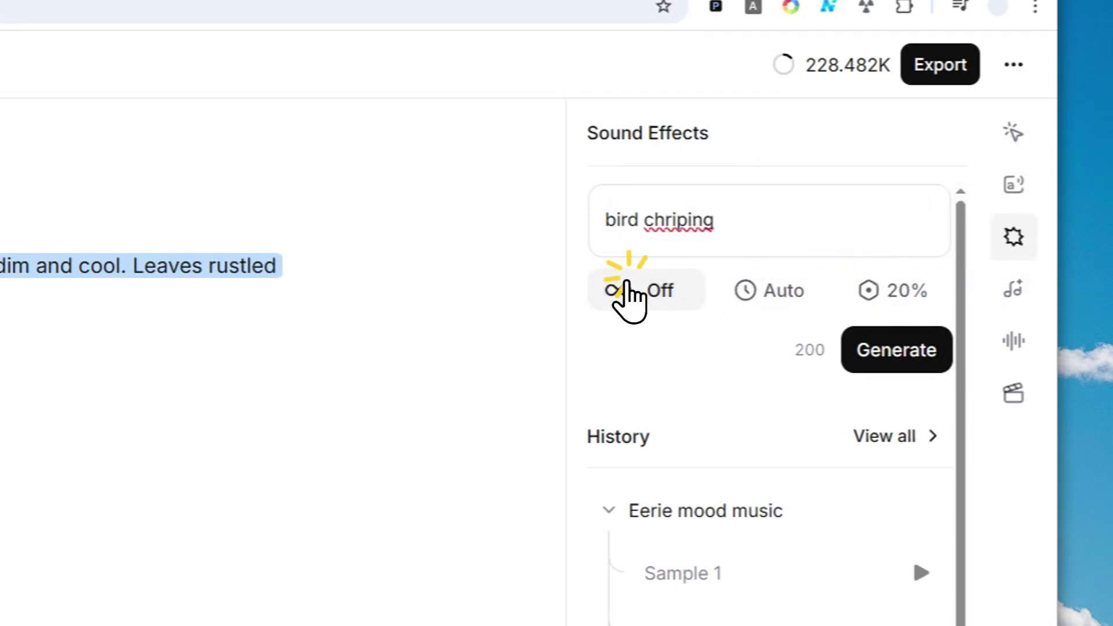
left_click(876, 359)
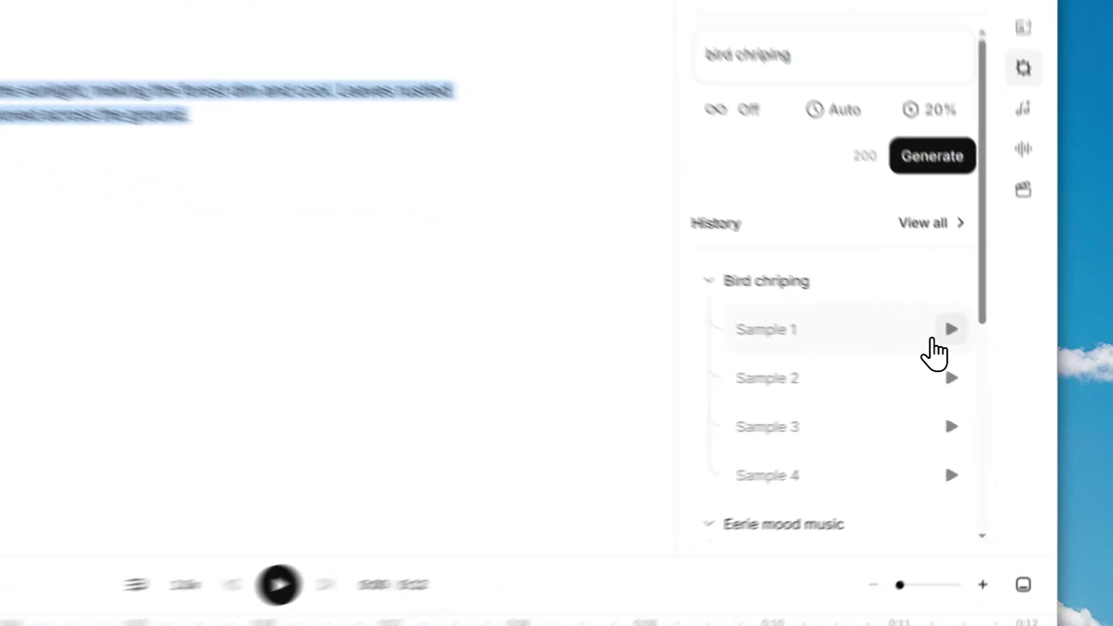
Preview bird chirping Sample 1 and insert it into the timeline
left_click(985, 360)
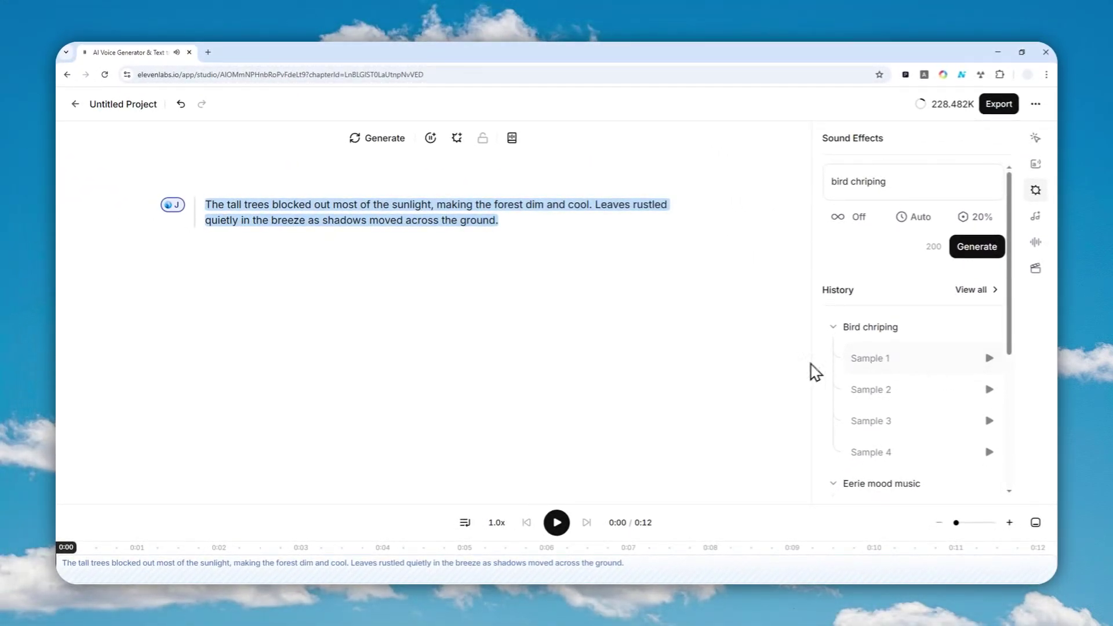
left_click(880, 359)
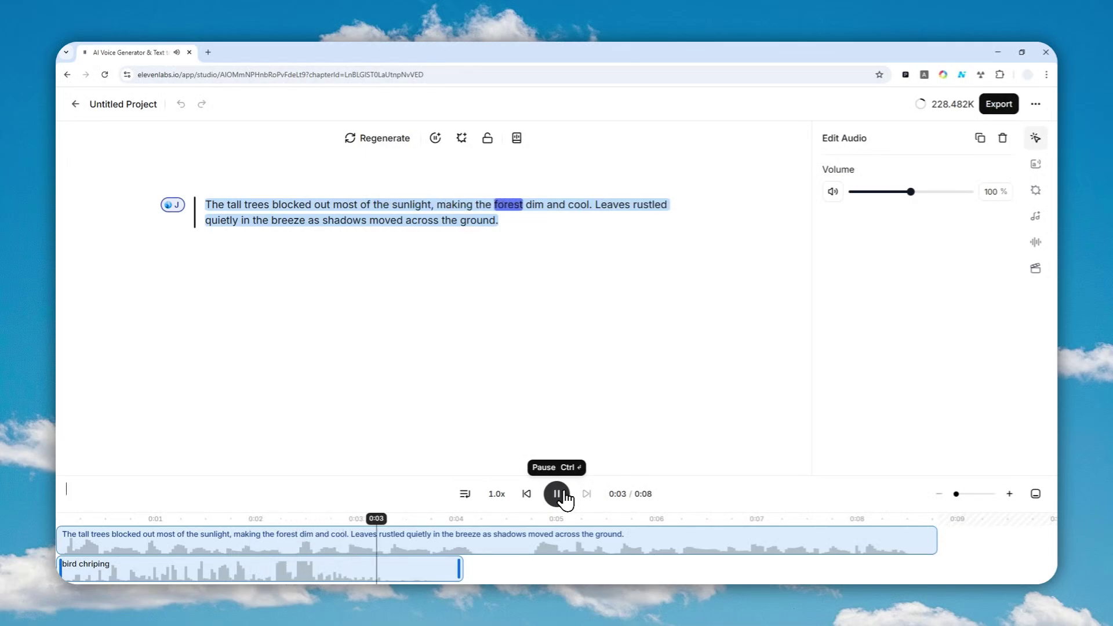
Place the bird chriping clip at 0:00 and shift the speech clip slightly later
left_click(560, 496)
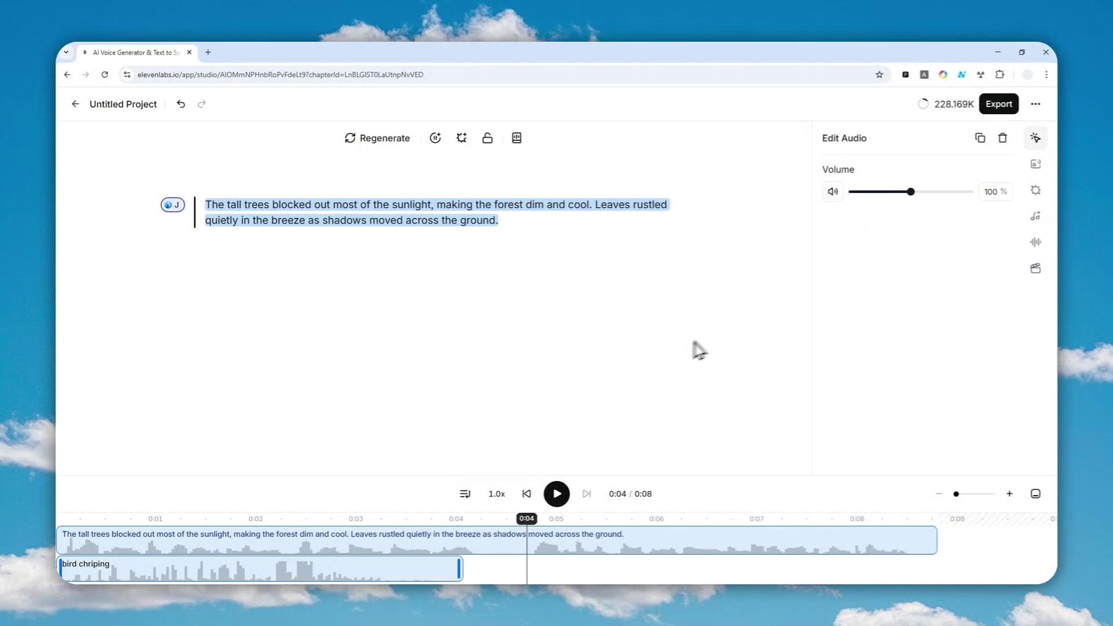
left_click_drag(229, 566, 453, 570)
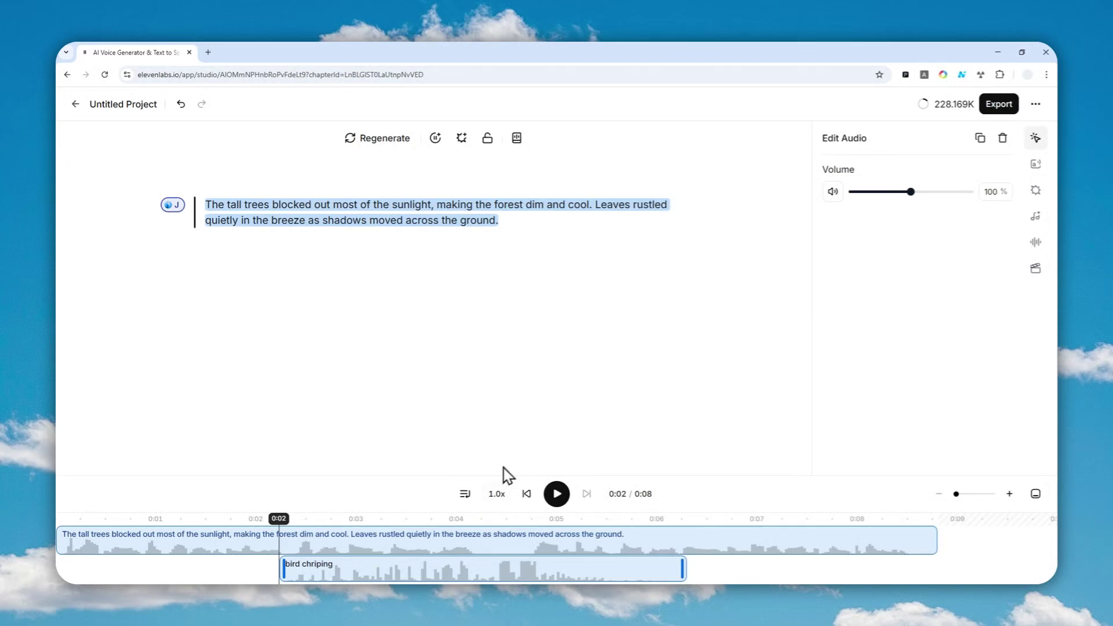
left_click_drag(374, 571, 135, 560)
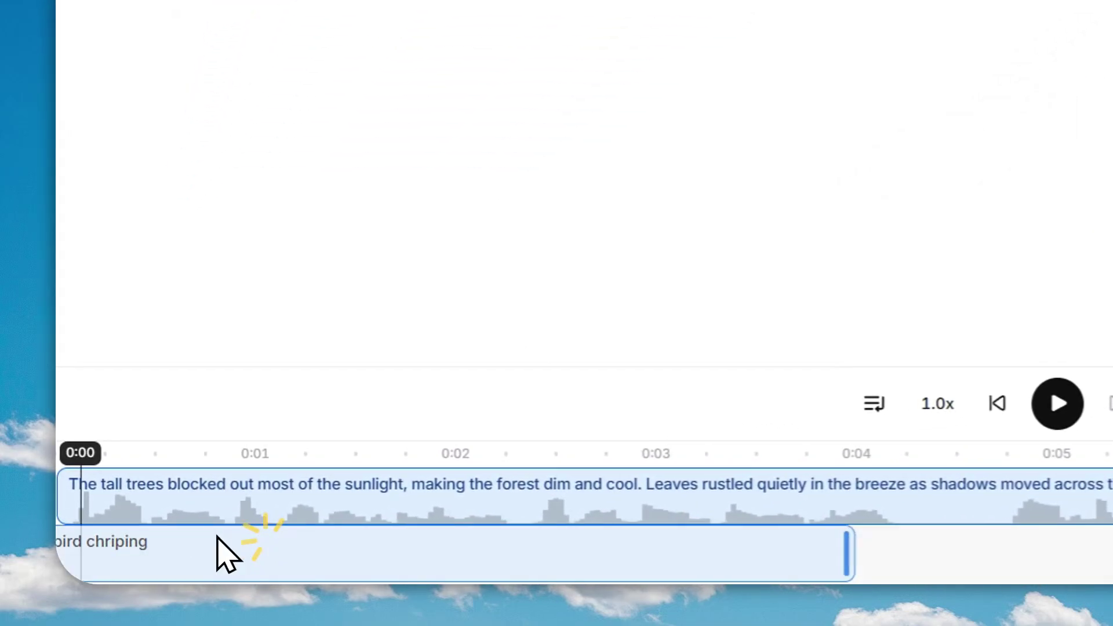
left_click_drag(286, 497, 371, 489)
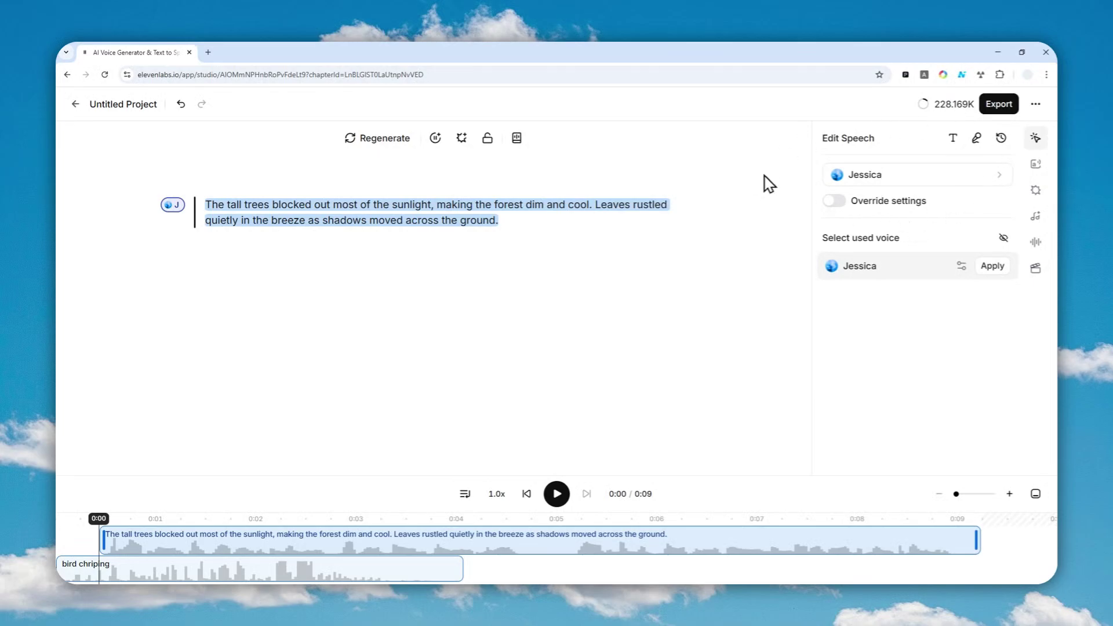
Export the project as audio and download ElevenLabs_Untitled_Project.mp3
left_click(1001, 105)
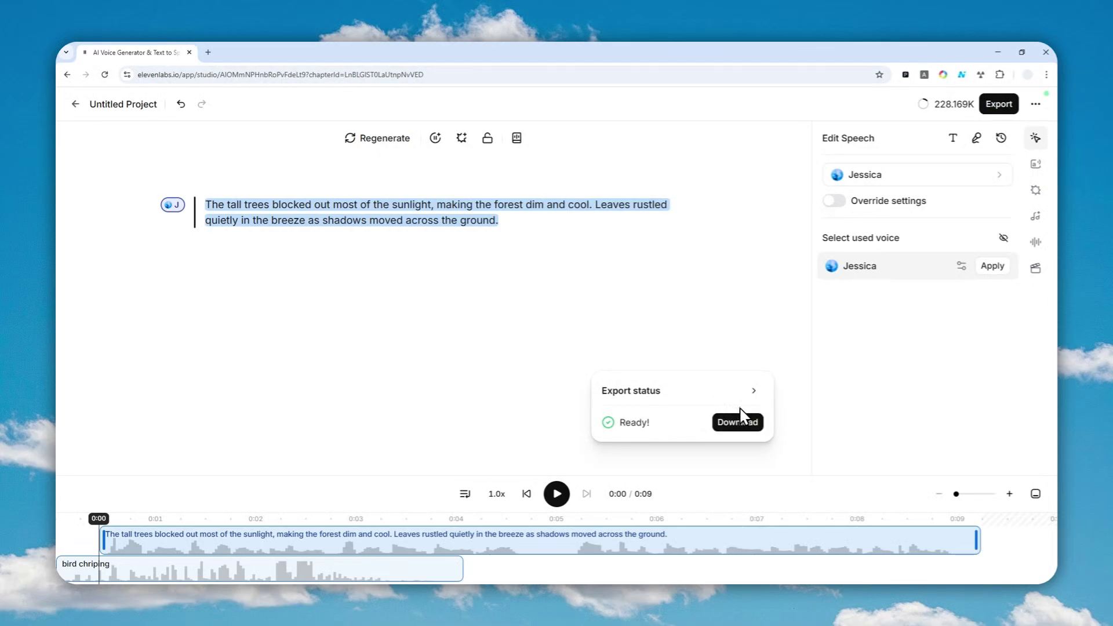
left_click(739, 421)
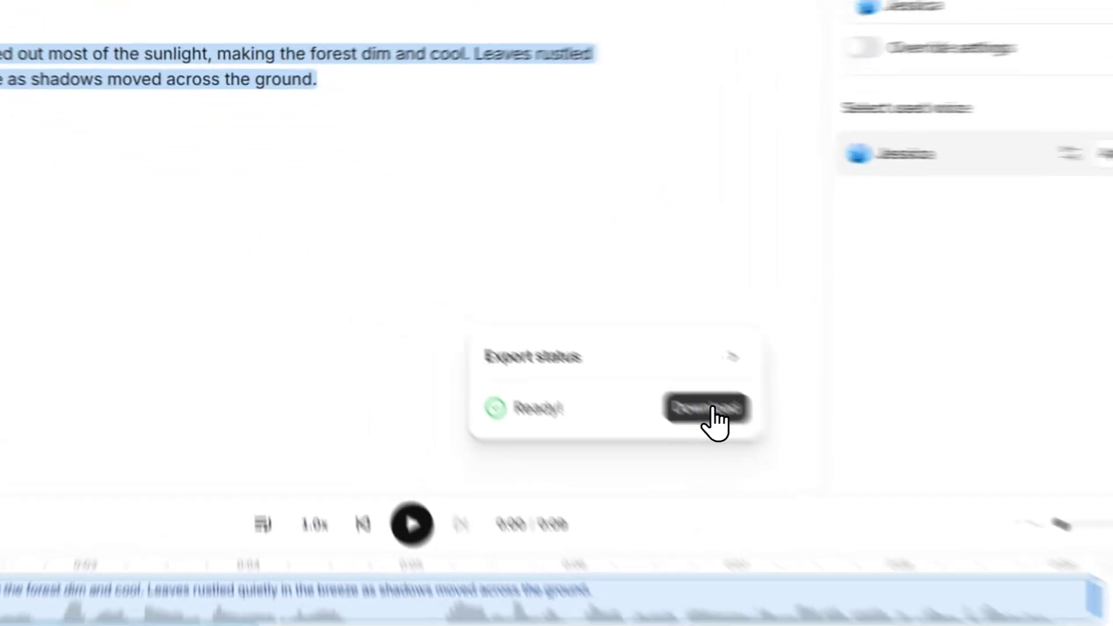